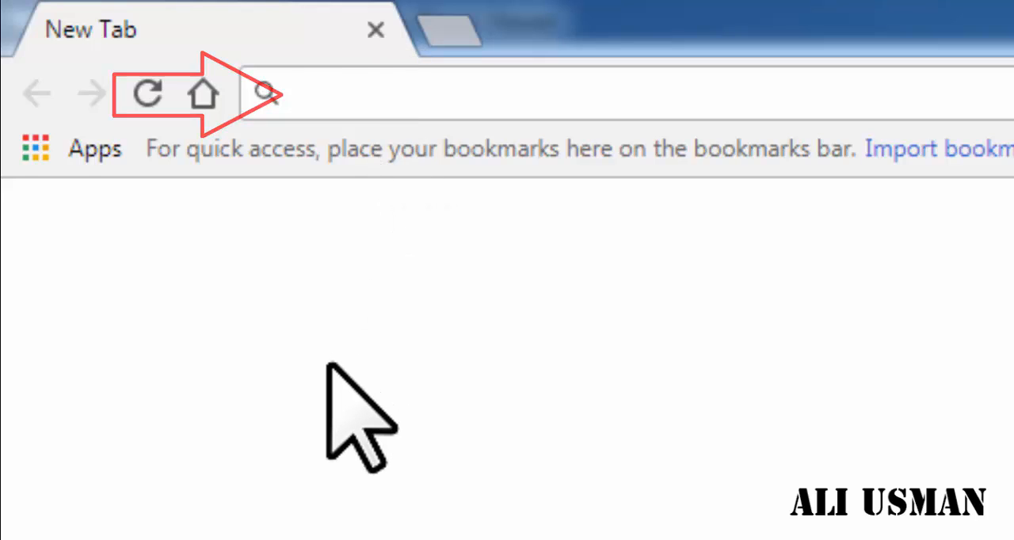
- Try to open the router's web page at 192.168.0.1 in the browser
type("1")
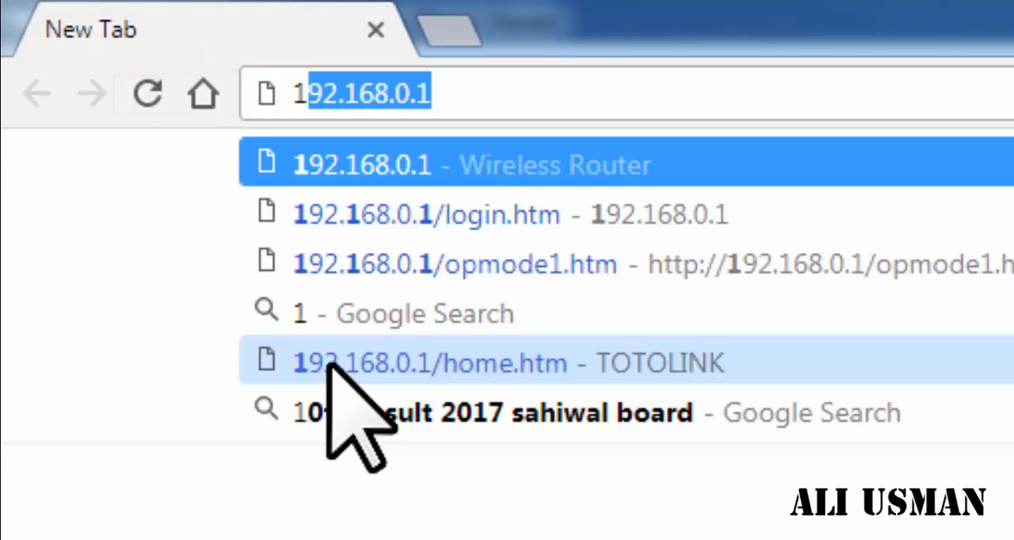
type("*")
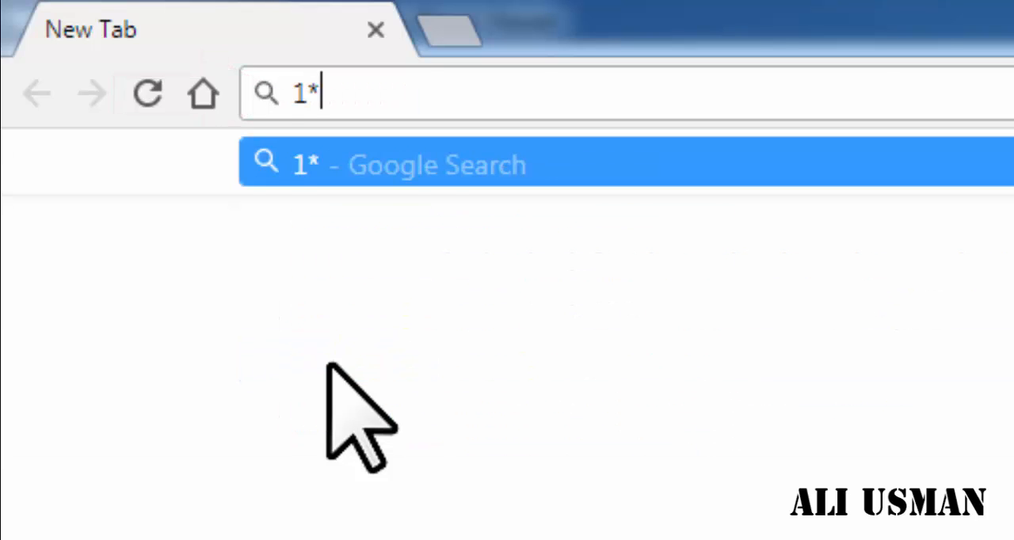
key("BackSpace")
type("9")
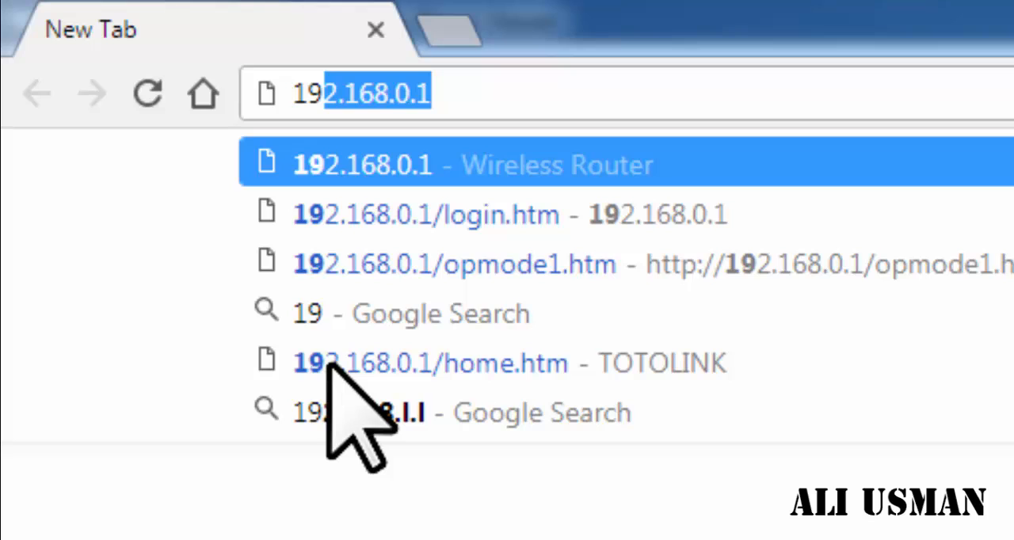
type("2")
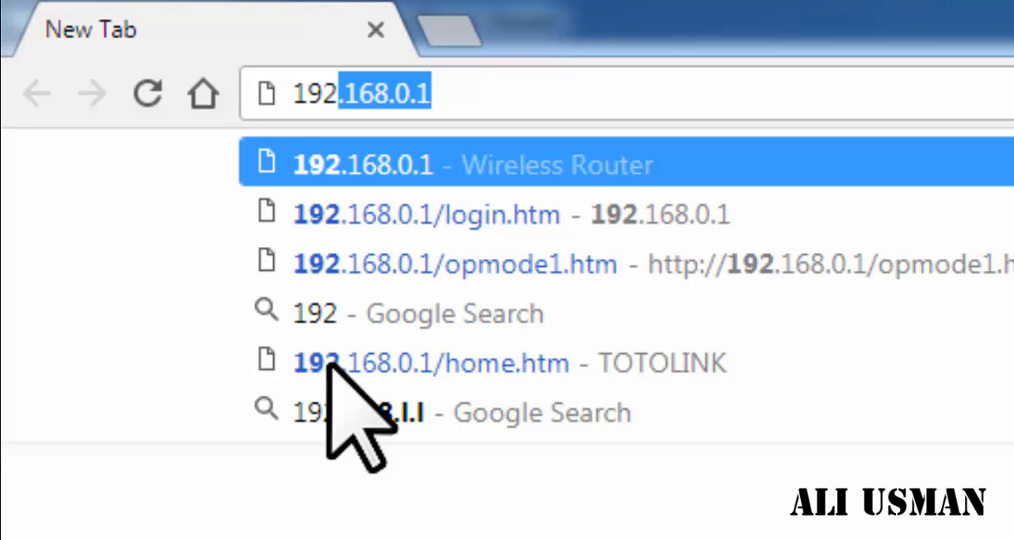
type(".")
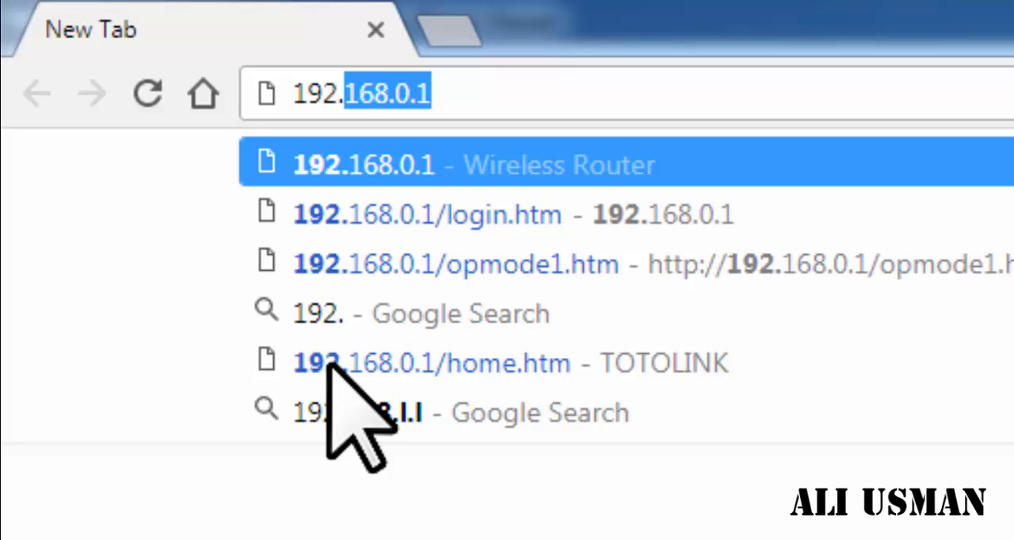
type("168.")
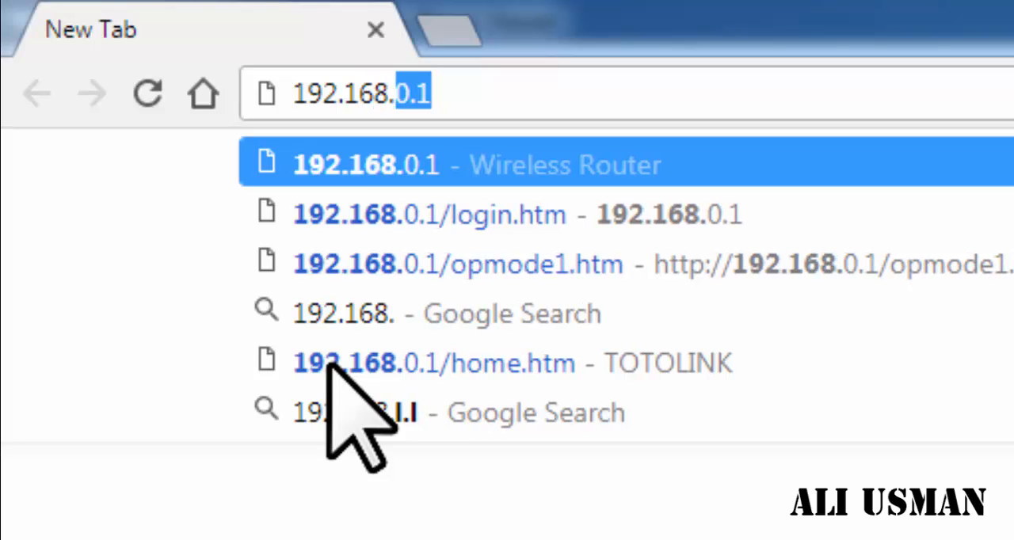
type("0.")
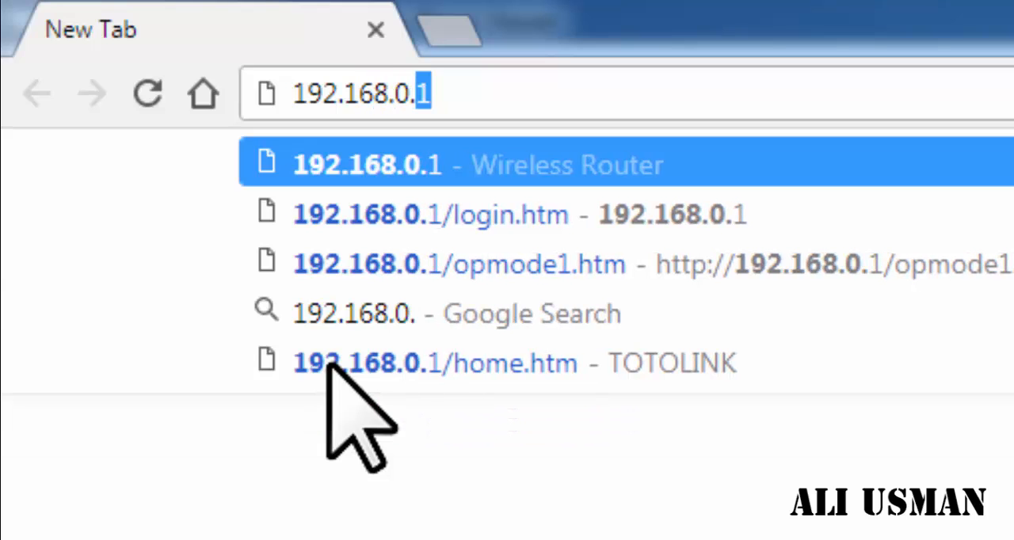
type("1")
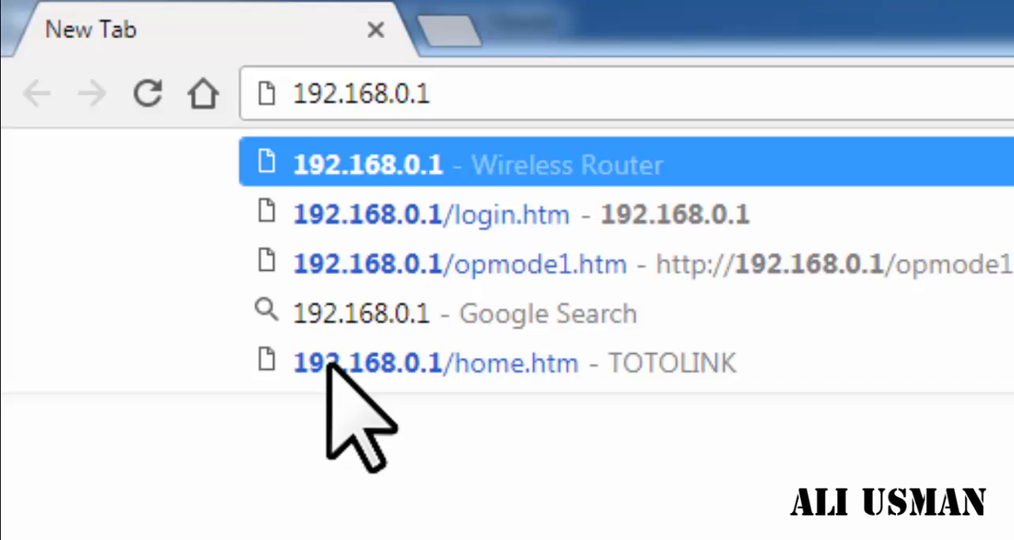
key("Return")
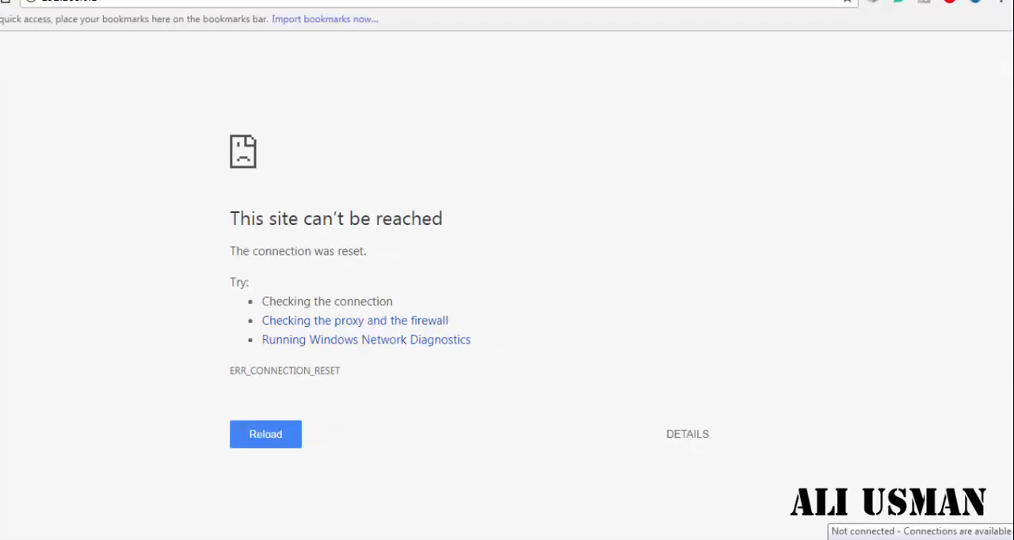
- Check the available wireless networks and enable the Local Area Connection adapter in the Windows network adapter settings
left_click(913, 539)
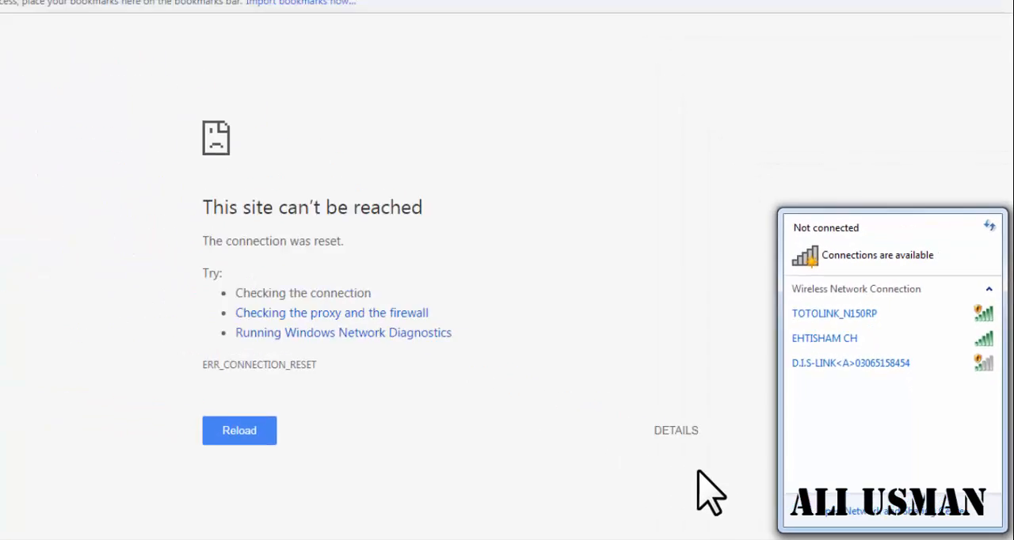
left_click(674, 501)
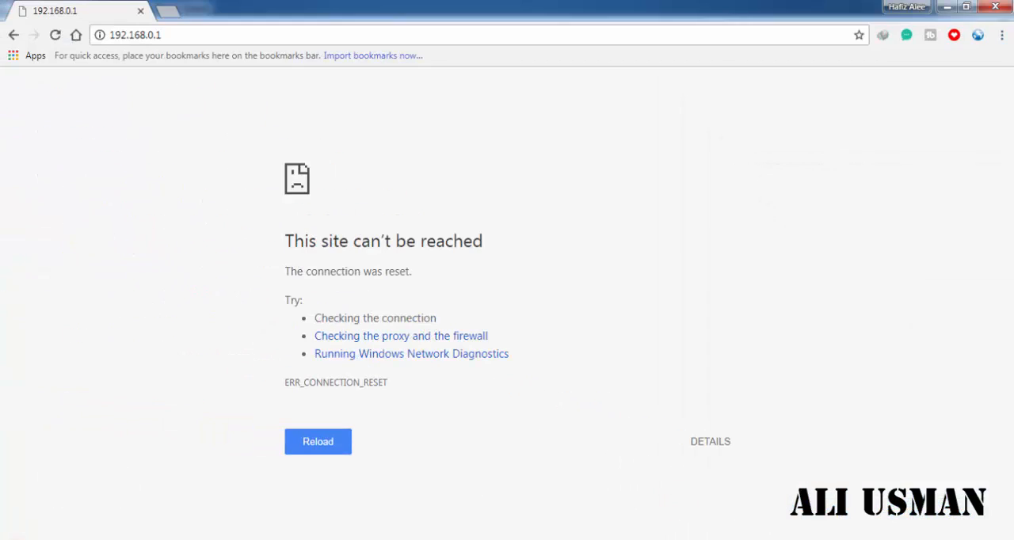
left_click(12, 537)
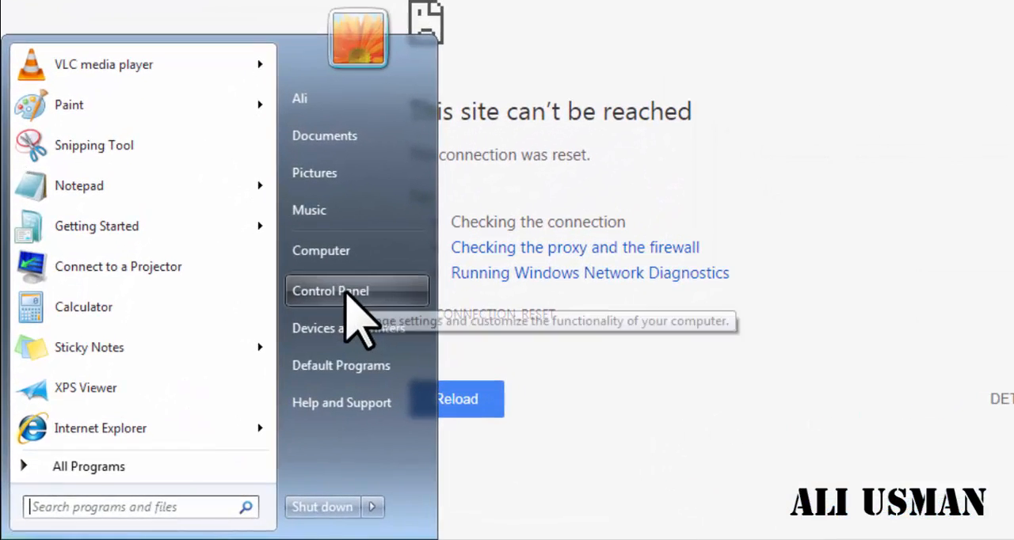
left_click(226, 356)
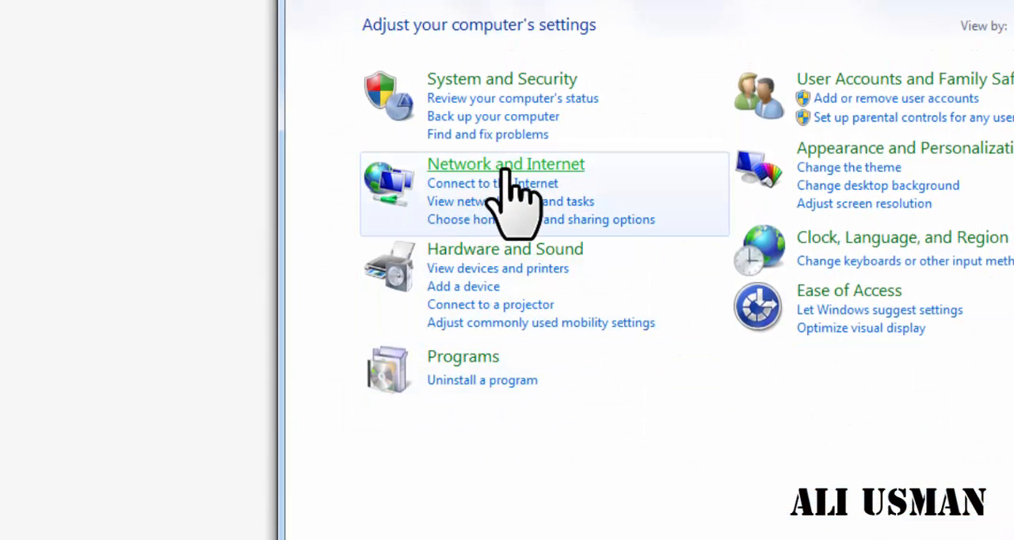
left_click(544, 166)
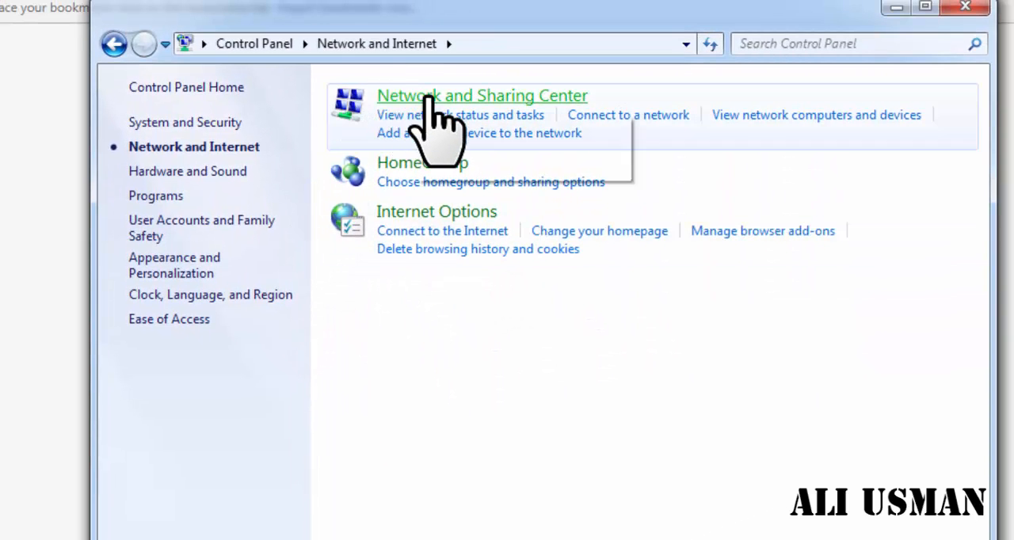
left_click(504, 99)
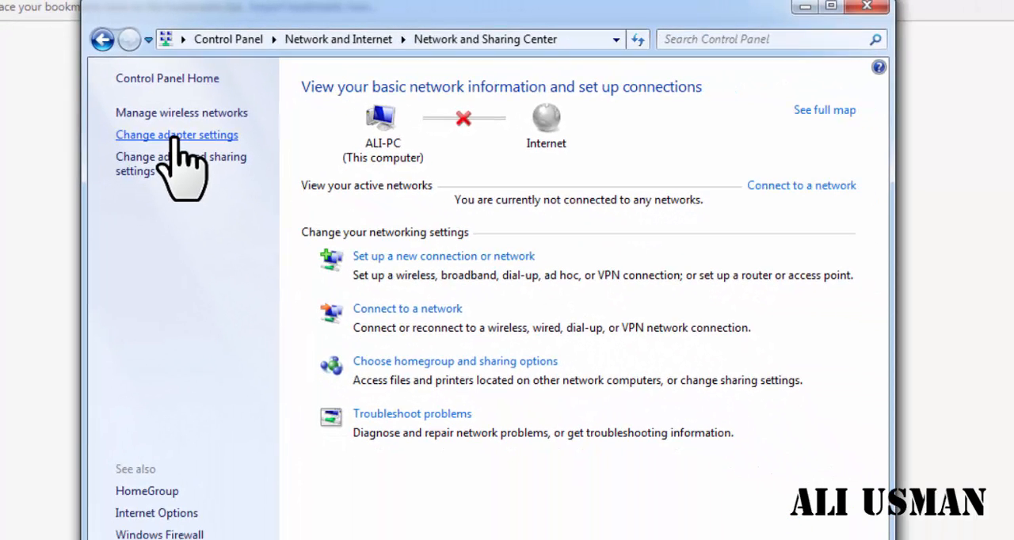
left_click(175, 136)
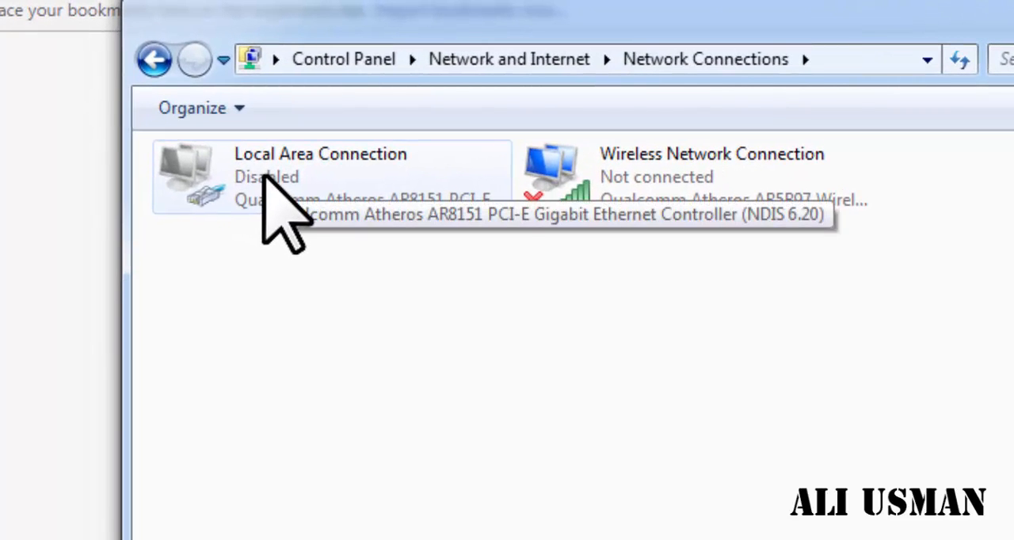
right_click(265, 178)
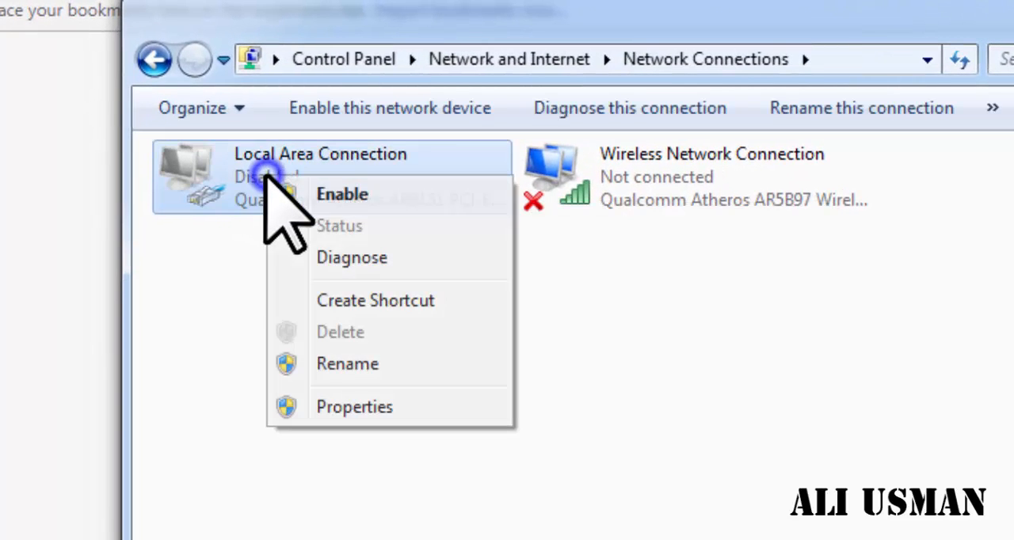
left_click(342, 194)
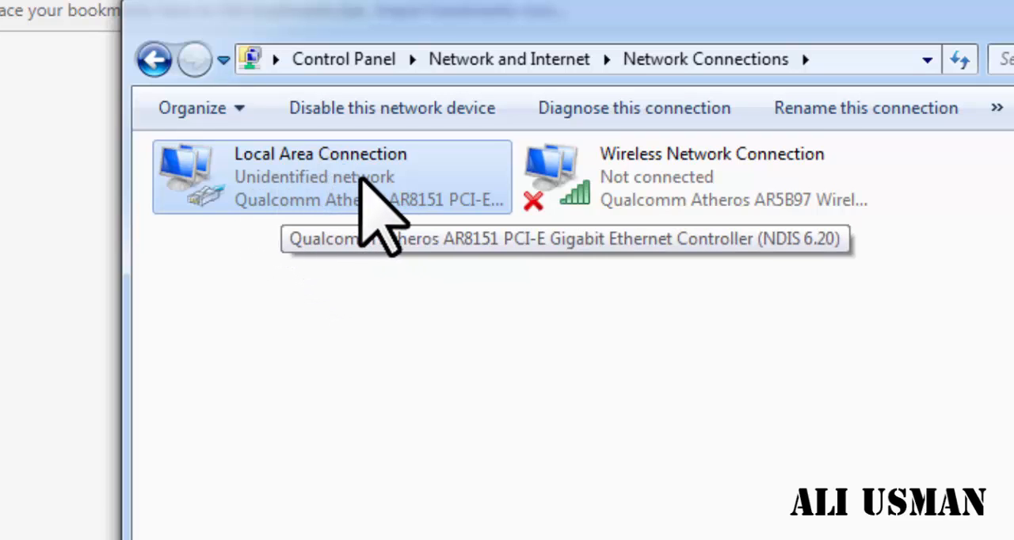
- Set the Local Area Connection's IPv4 address to 192.168.0.100 with subnet mask 255.255.255.0, and close the network settings
right_click(309, 174)
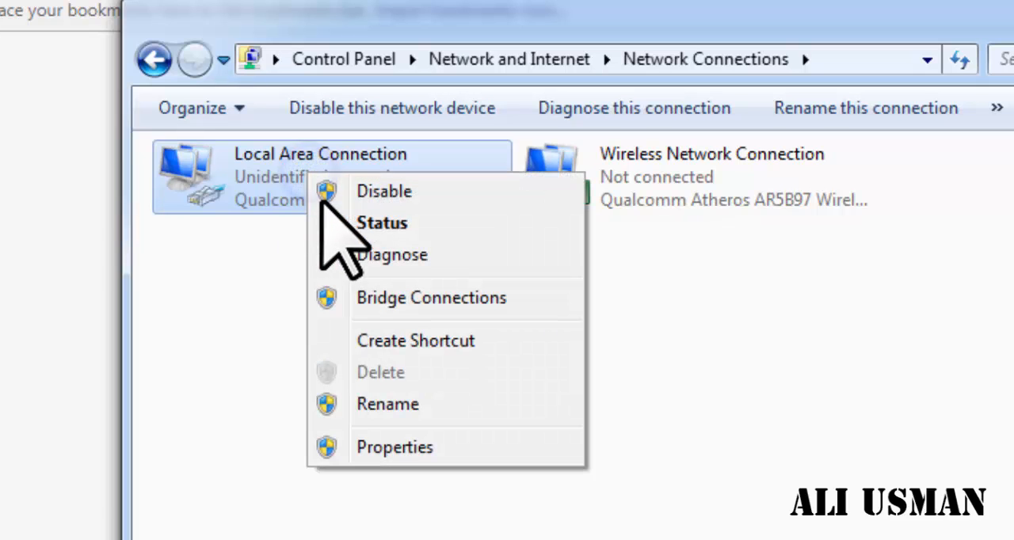
left_click(373, 446)
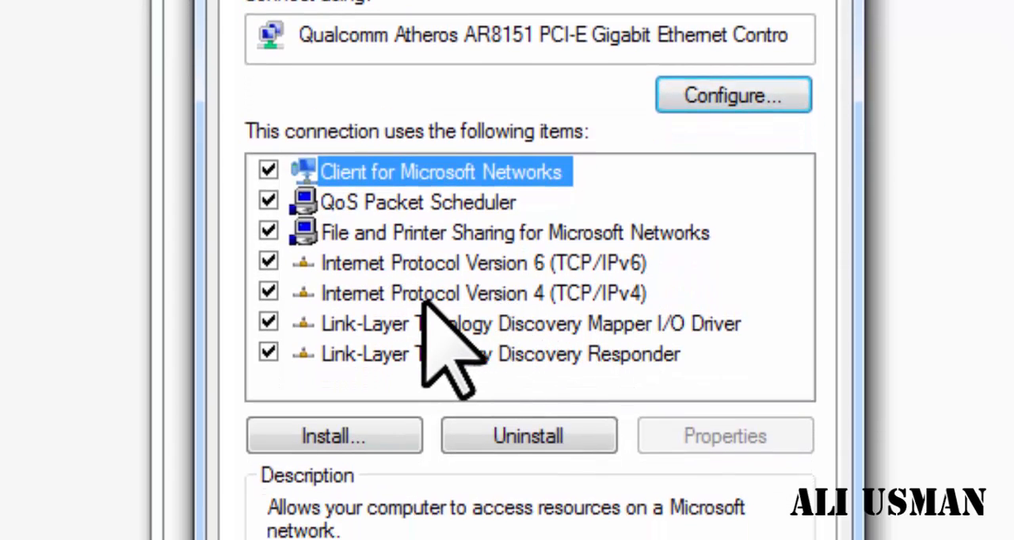
left_click(425, 359)
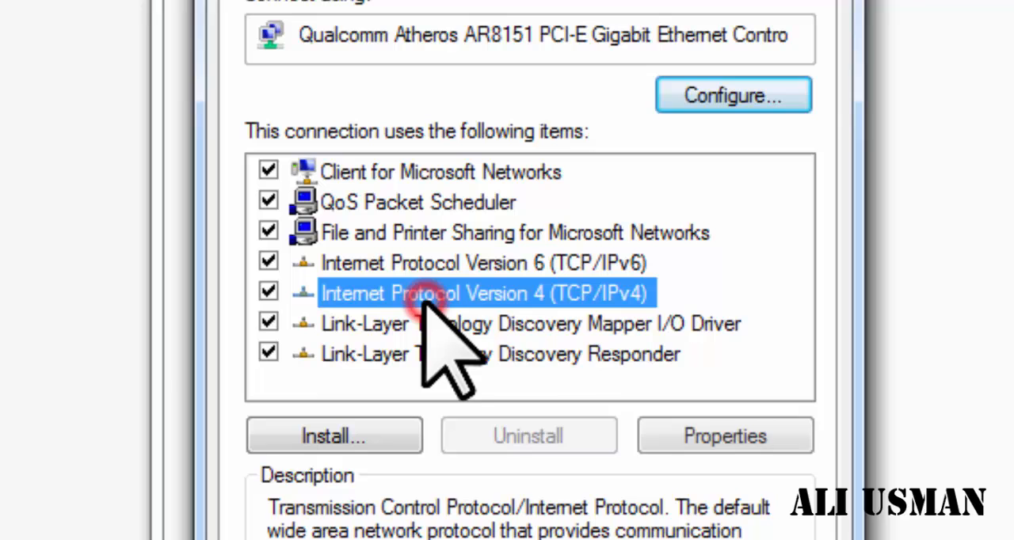
left_click(720, 438)
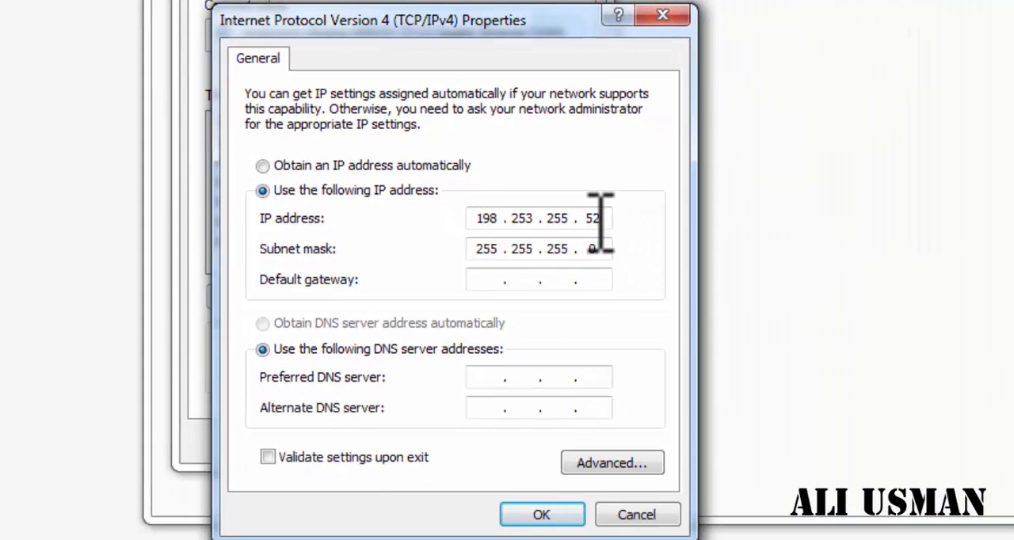
left_click(808, 302)
left_click_drag(609, 219, 516, 215)
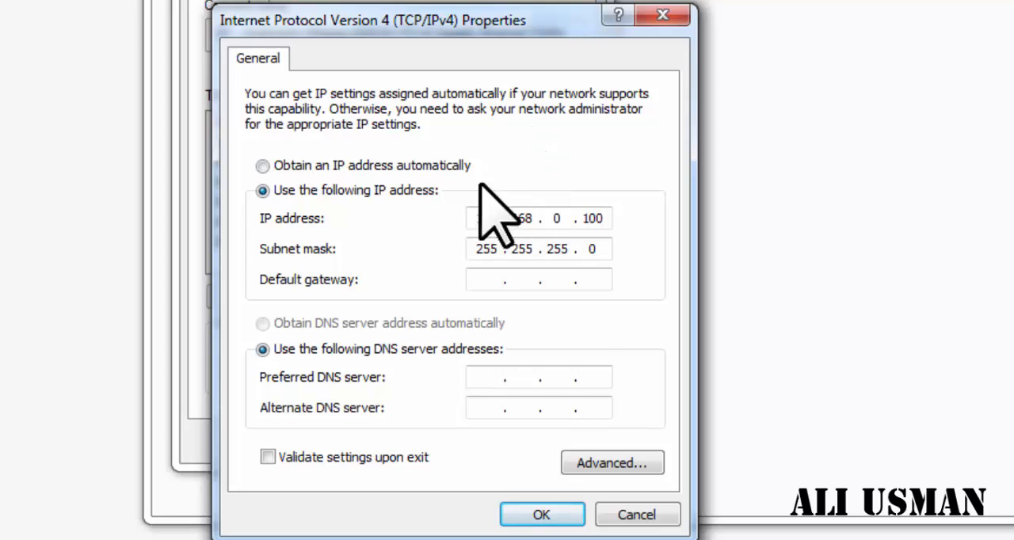
left_click(577, 251)
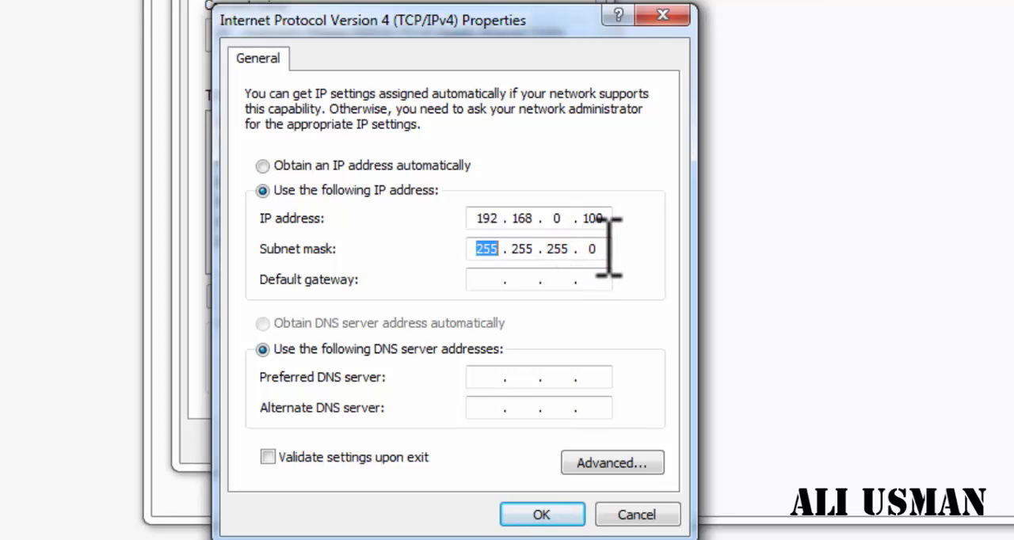
left_click(602, 249)
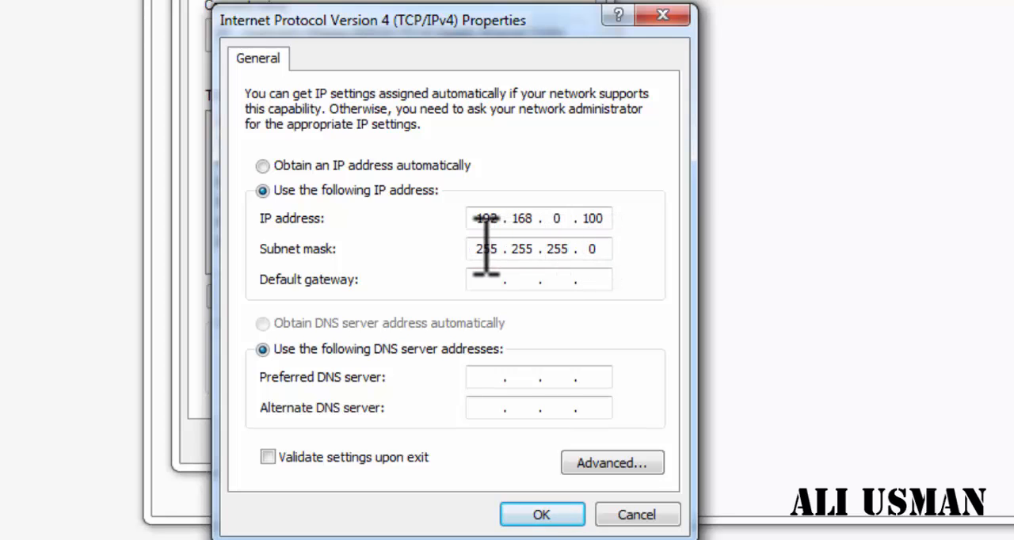
left_click(547, 514)
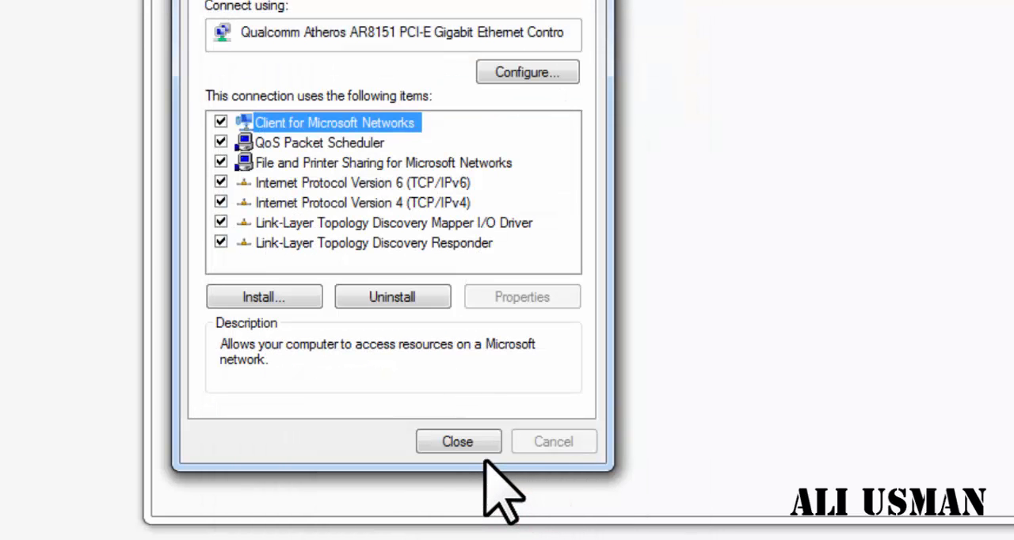
left_click(458, 442)
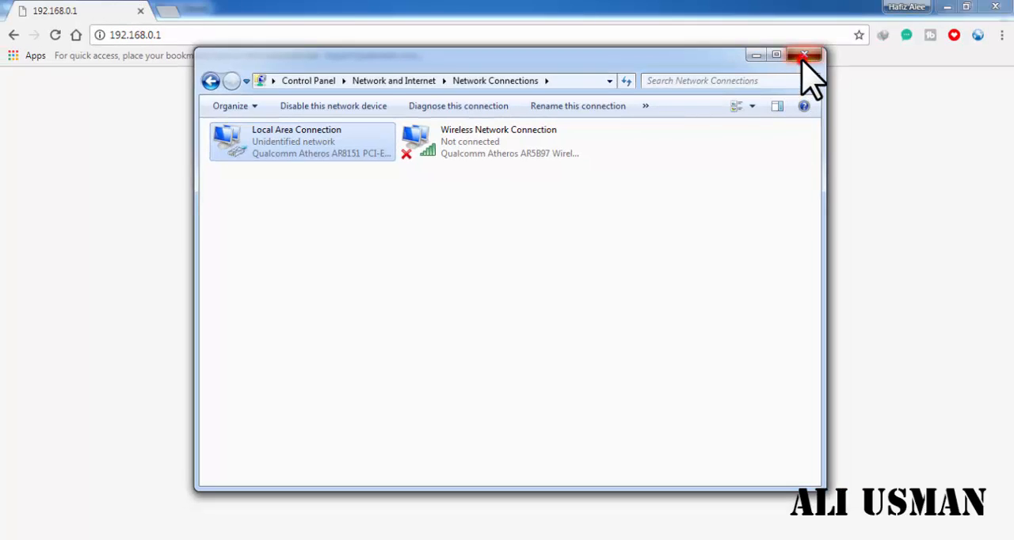
left_click(805, 56)
- Open 192.168.0.1 in the browser and log in to the TOTOLINK router with the prefilled credentials
left_click(242, 33)
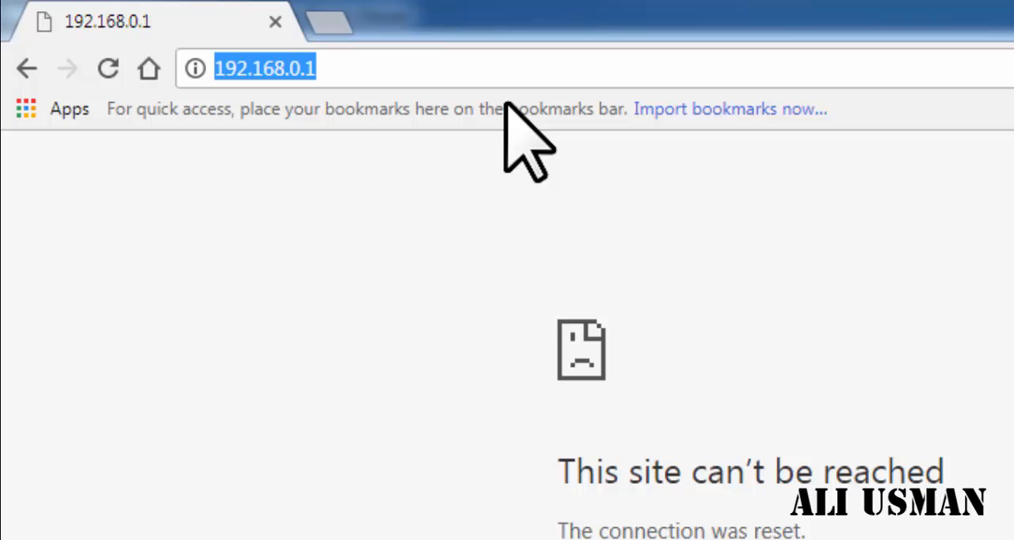
type("192.1")
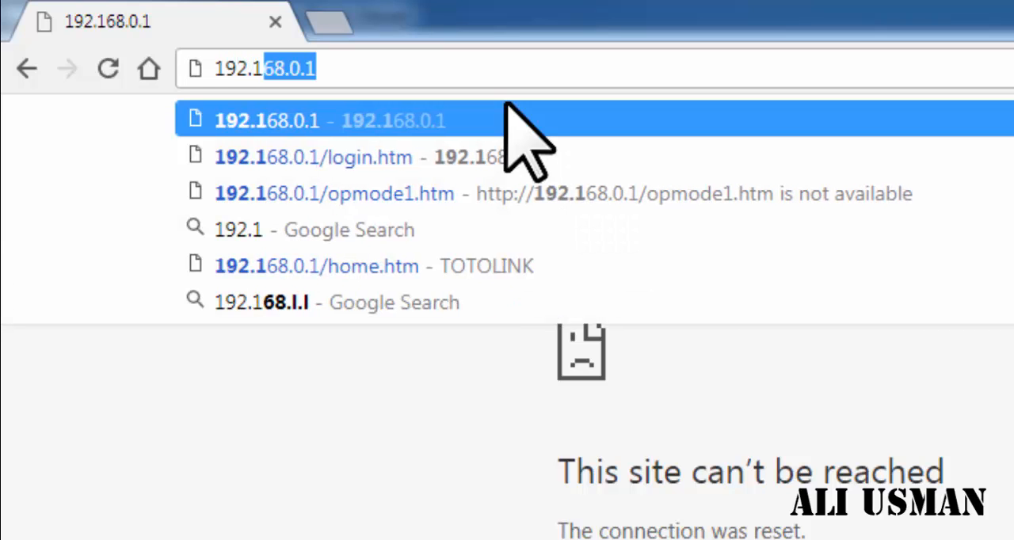
type("68.0.1")
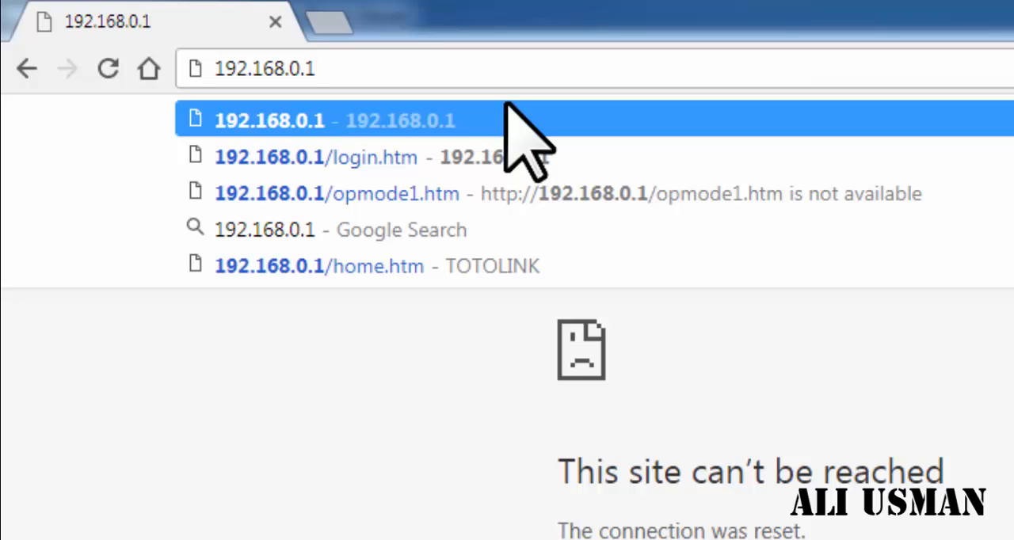
key("Return")
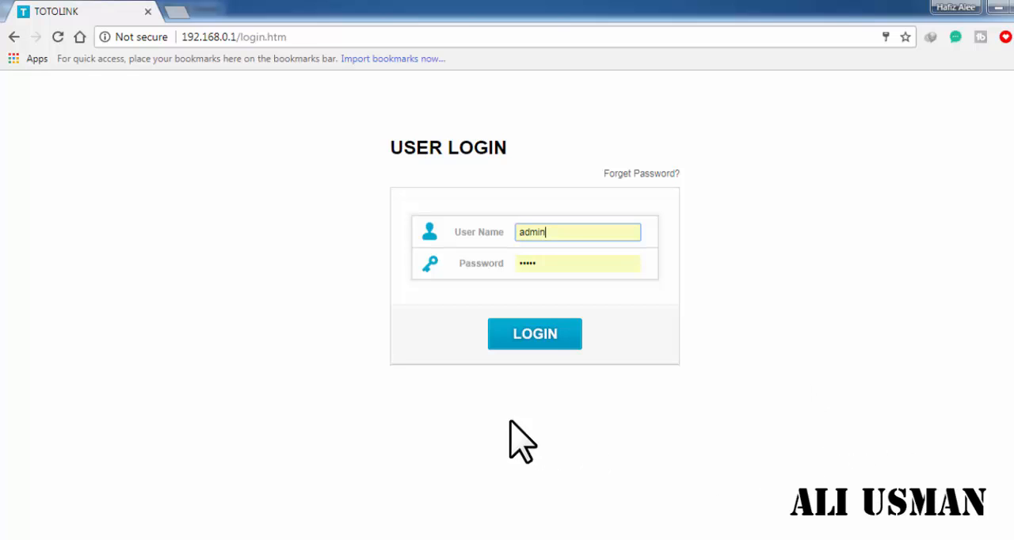
left_click(522, 339)
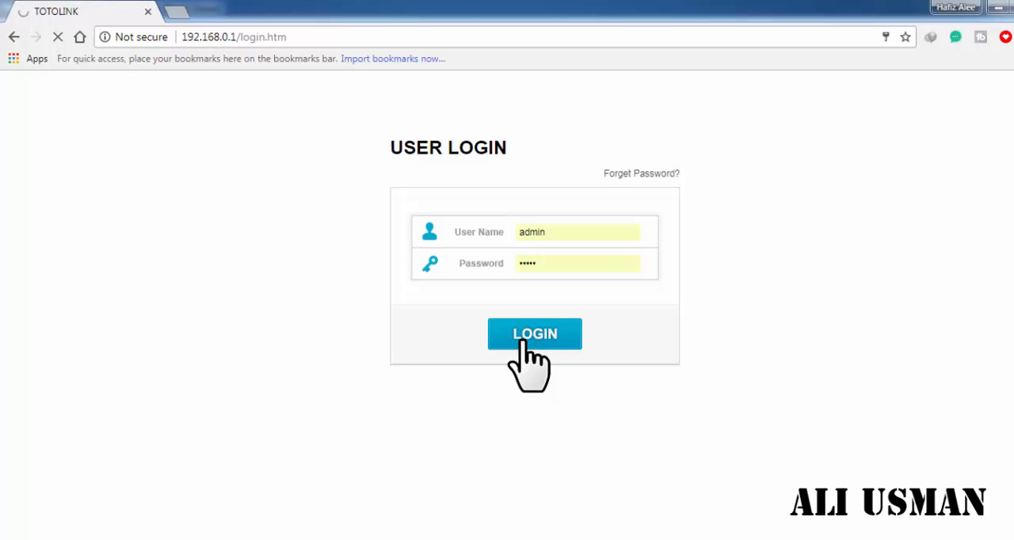